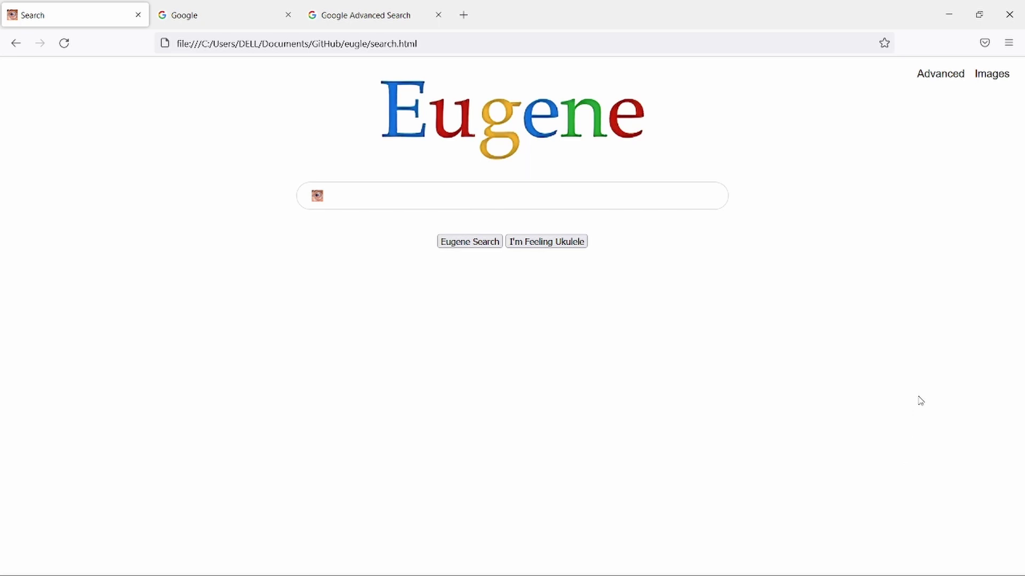
# - Compare Eugene with Google's home page, then search 'eugene meltsner' and return
pyautogui.click(671, 203)
pyautogui.click(254, 16)
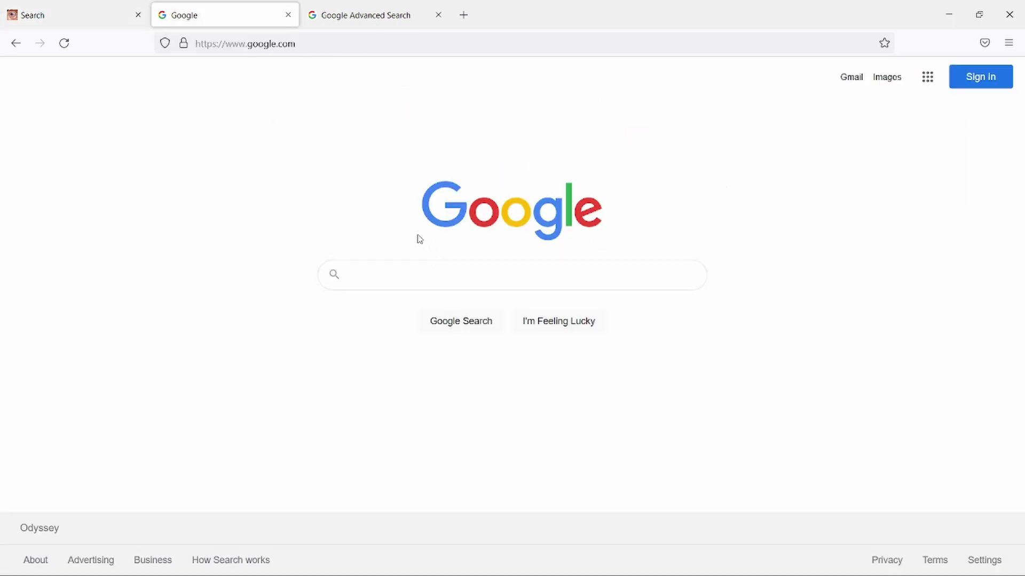
pyautogui.click(101, 16)
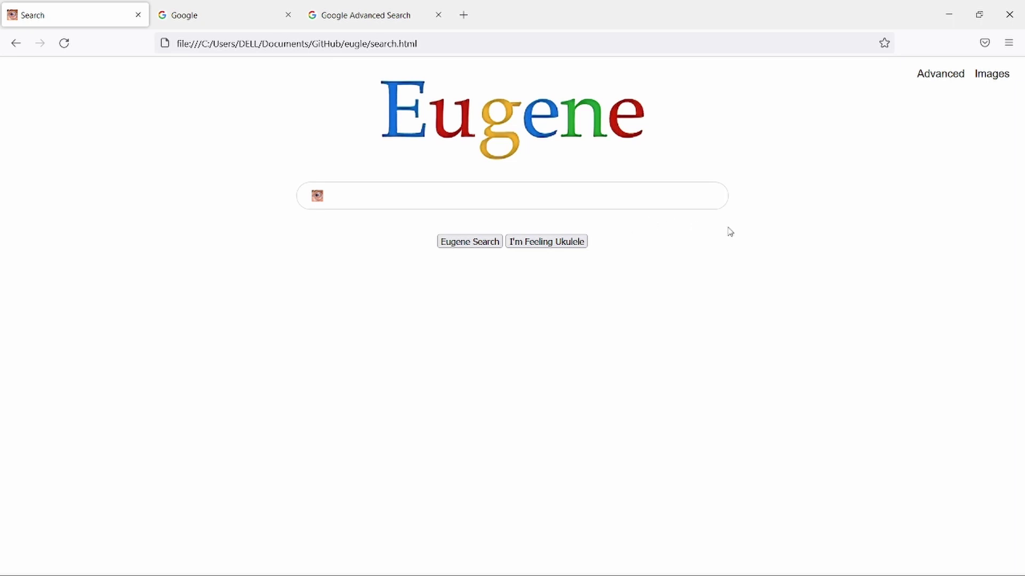
pyautogui.click(690, 198)
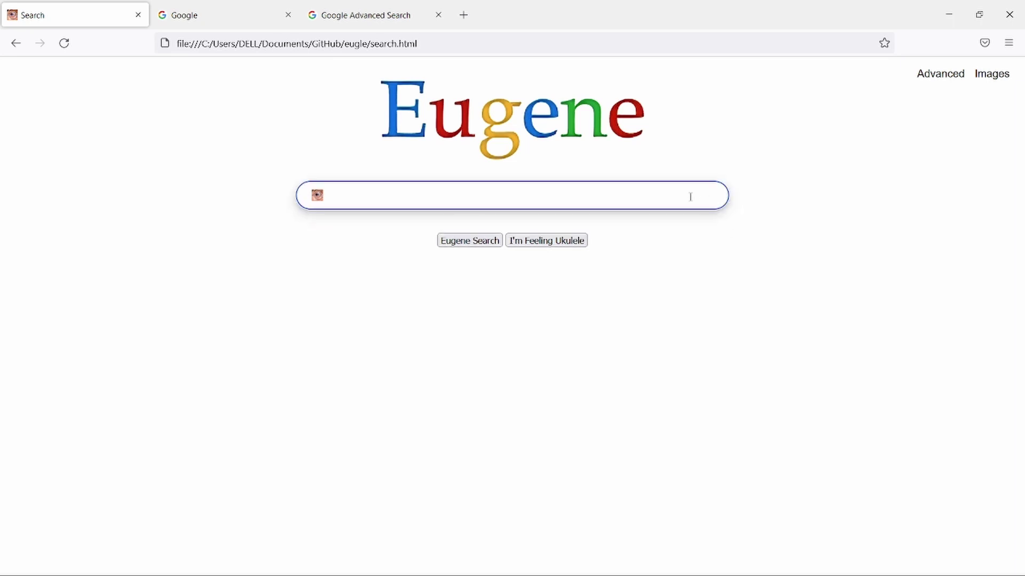
pyautogui.write('eugene meltsner')
pyautogui.press('Return')
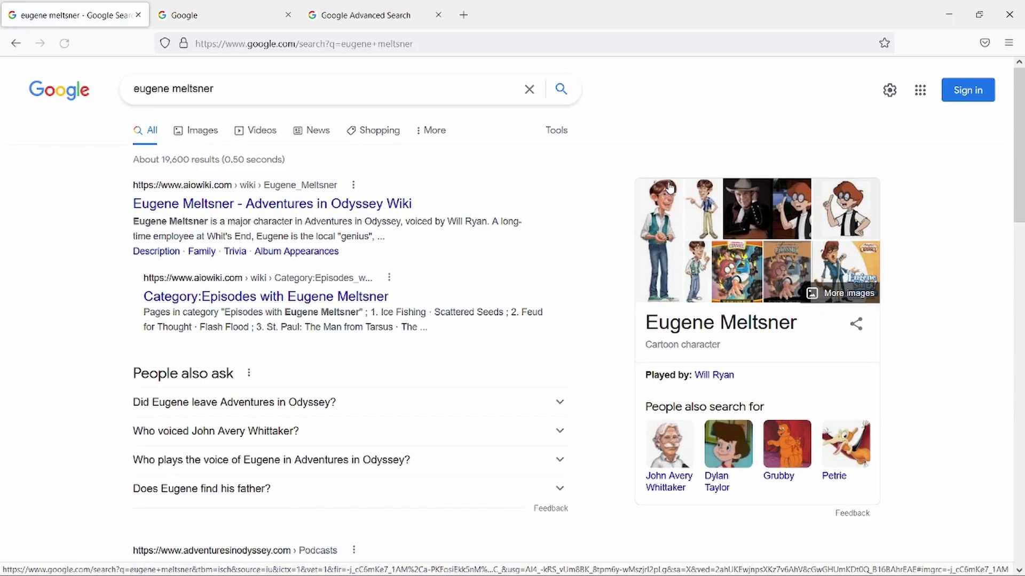
pyautogui.hotkey('alt', 'Left')
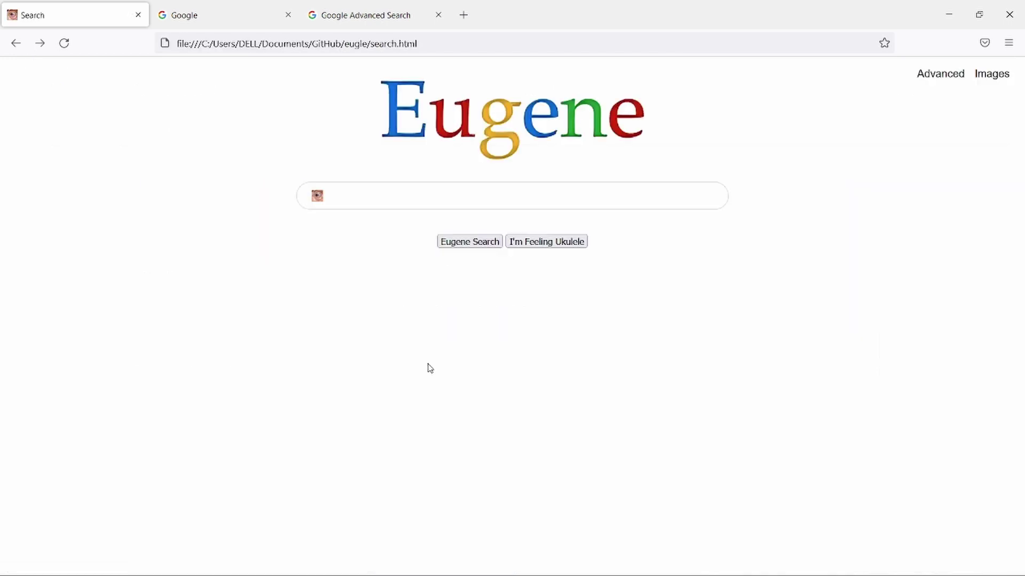
# - Run an I'm Feeling Ukulele search for 'whit's end' to the Odyssey site, then return
pyautogui.click(699, 192)
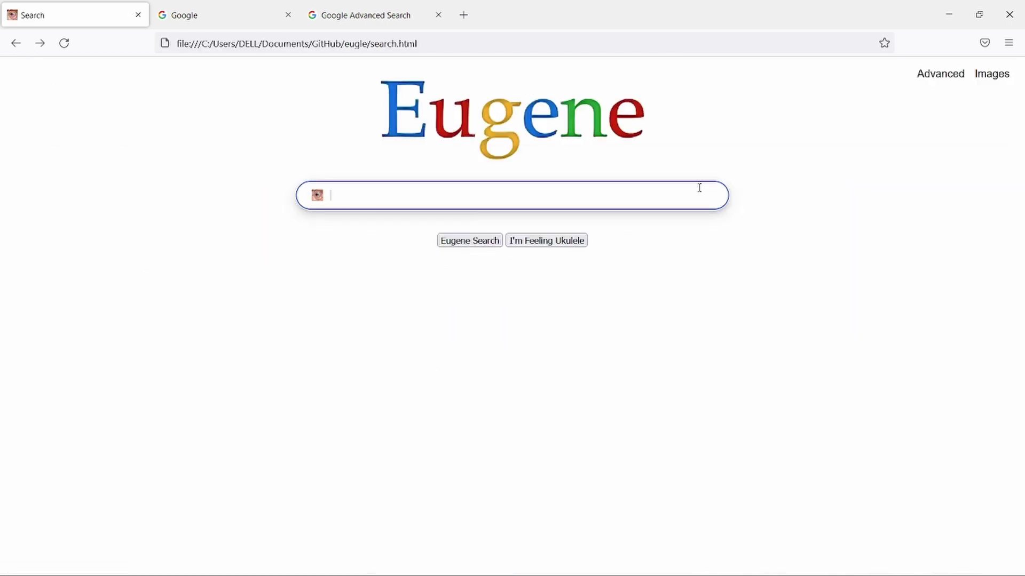
pyautogui.write("whit's end")
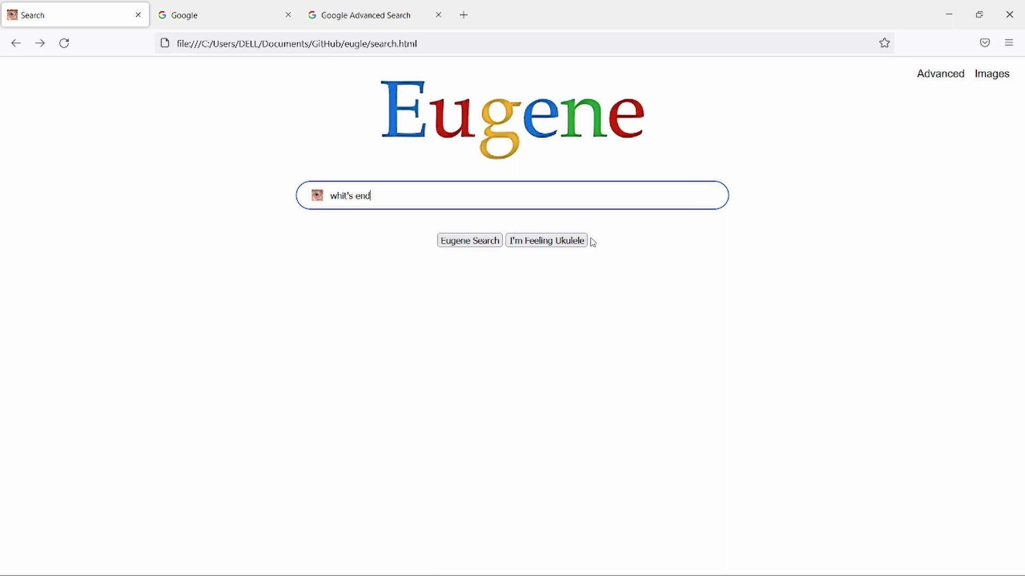
pyautogui.click(568, 244)
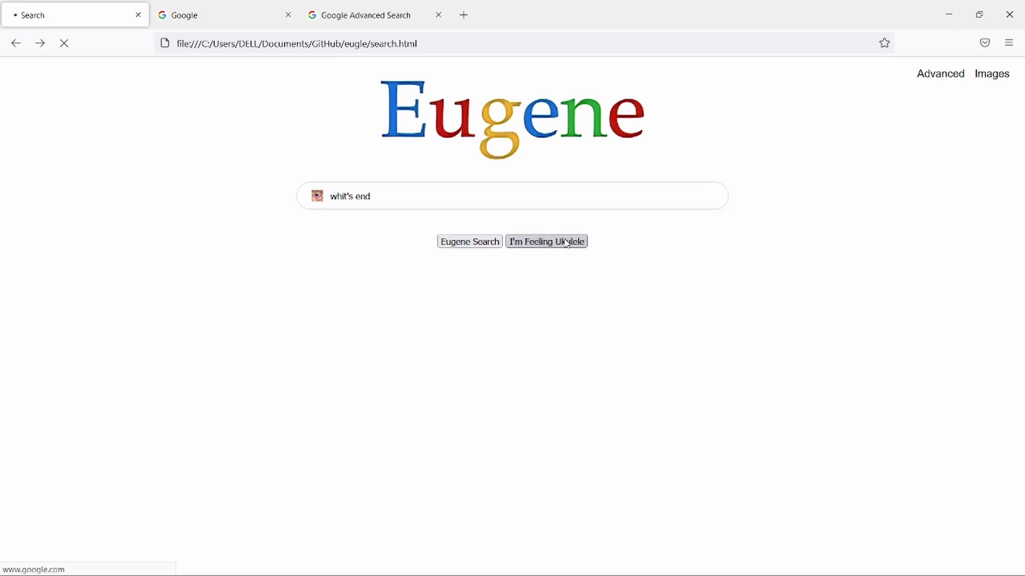
pyautogui.click(422, 125)
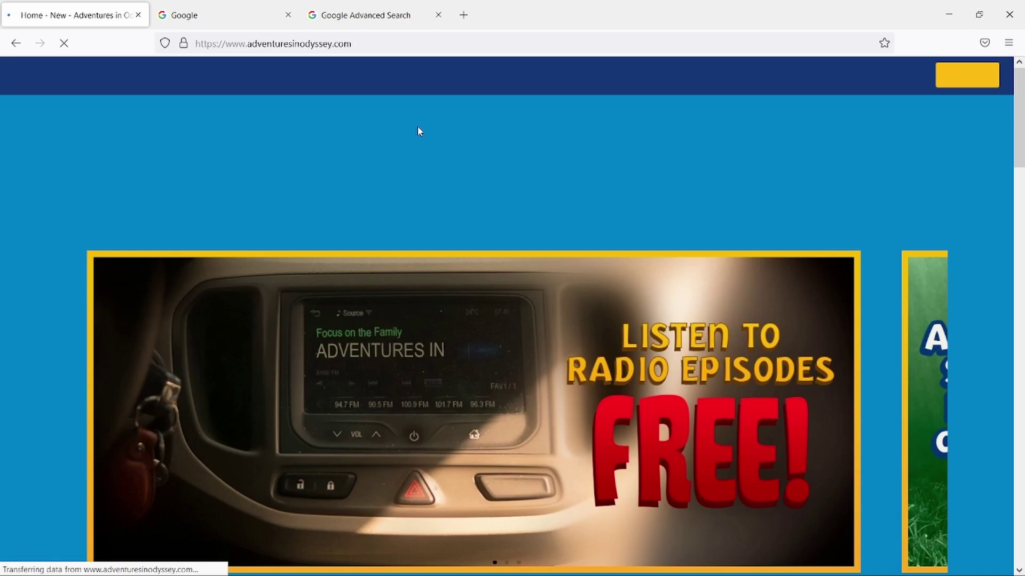
pyautogui.scroll(-5, 416, 126)
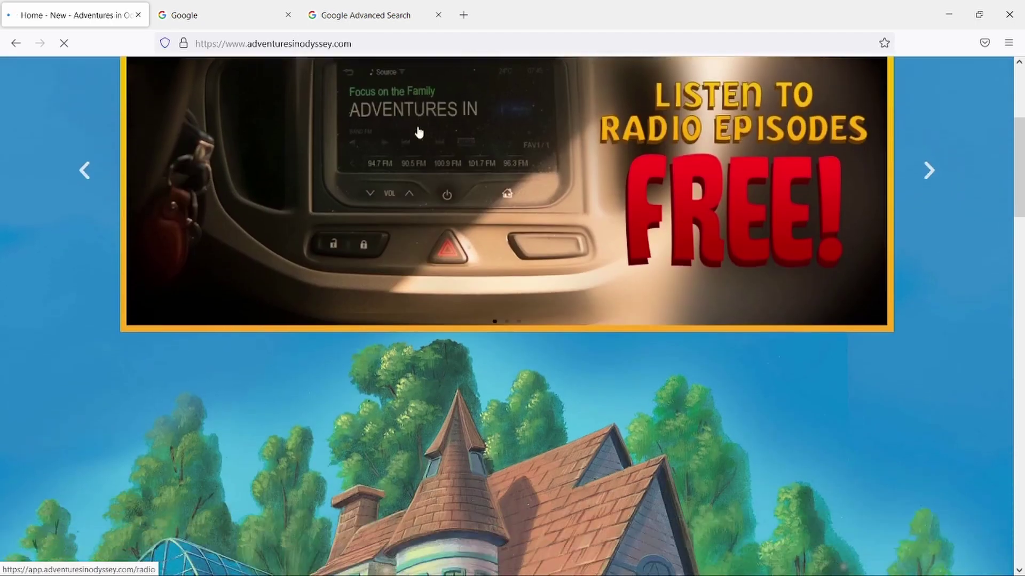
pyautogui.scroll(-5, 417, 125)
pyautogui.scroll(8, 416, 126)
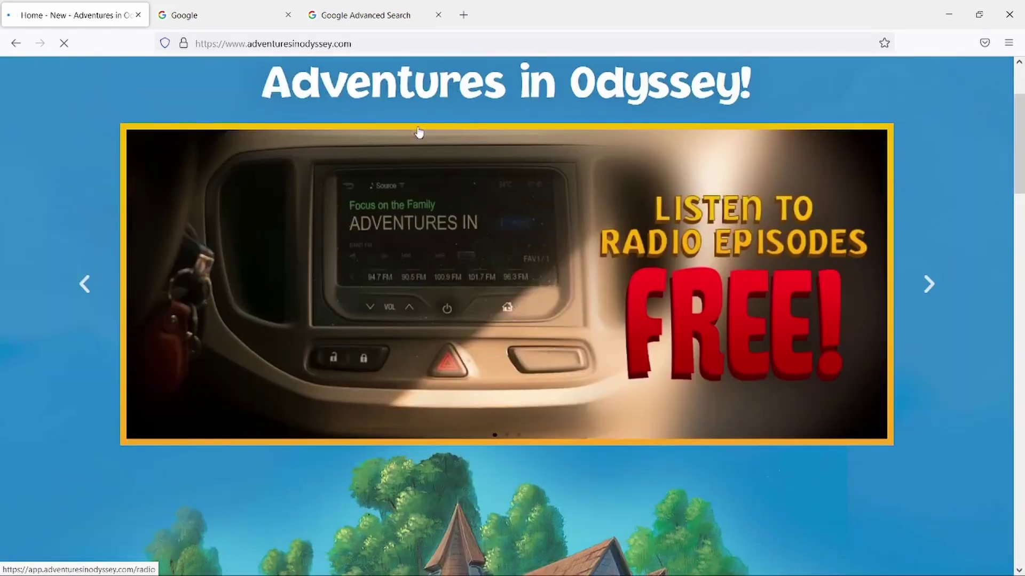
pyautogui.scroll(-5, 417, 132)
pyautogui.scroll(6, 417, 132)
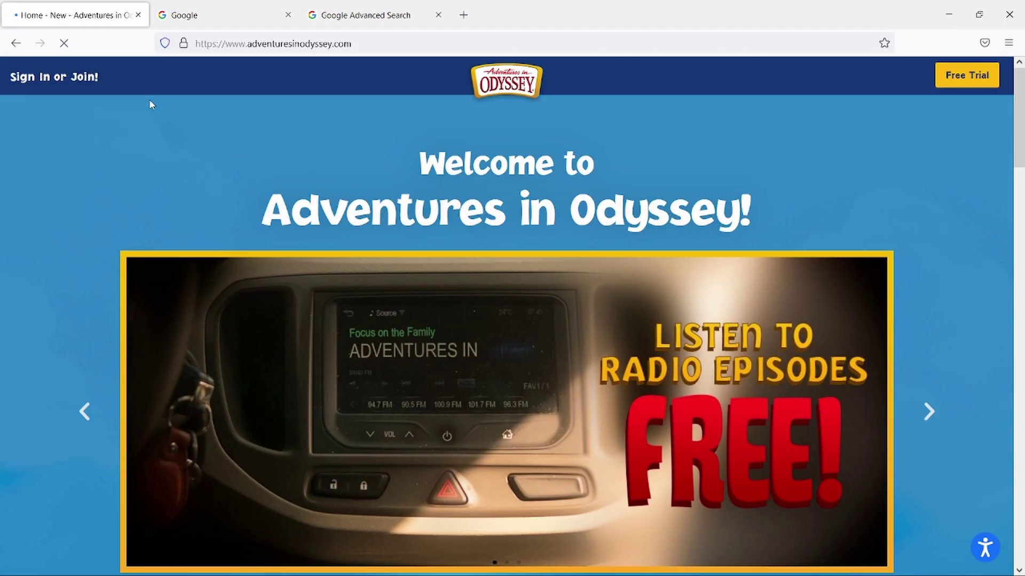
pyautogui.click(16, 42)
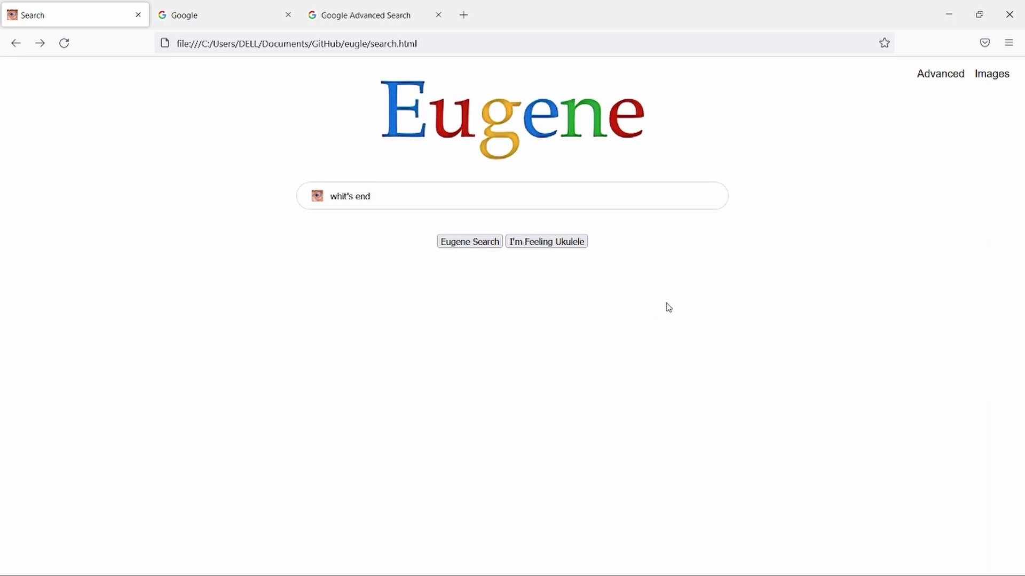
# - Search Eugene Images for 'connie kendall', view Google Images results, then return
pyautogui.click(991, 74)
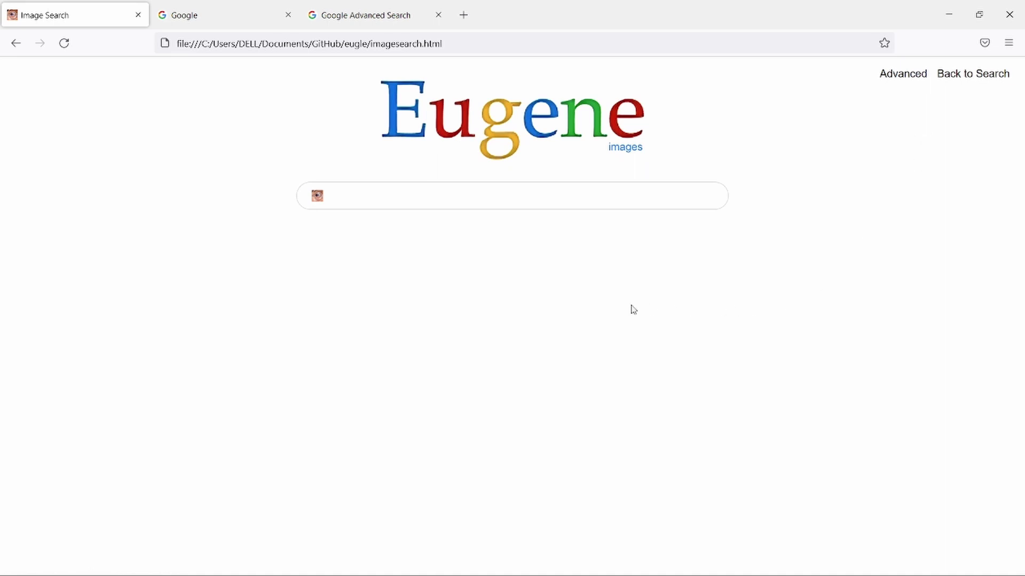
pyautogui.click(524, 200)
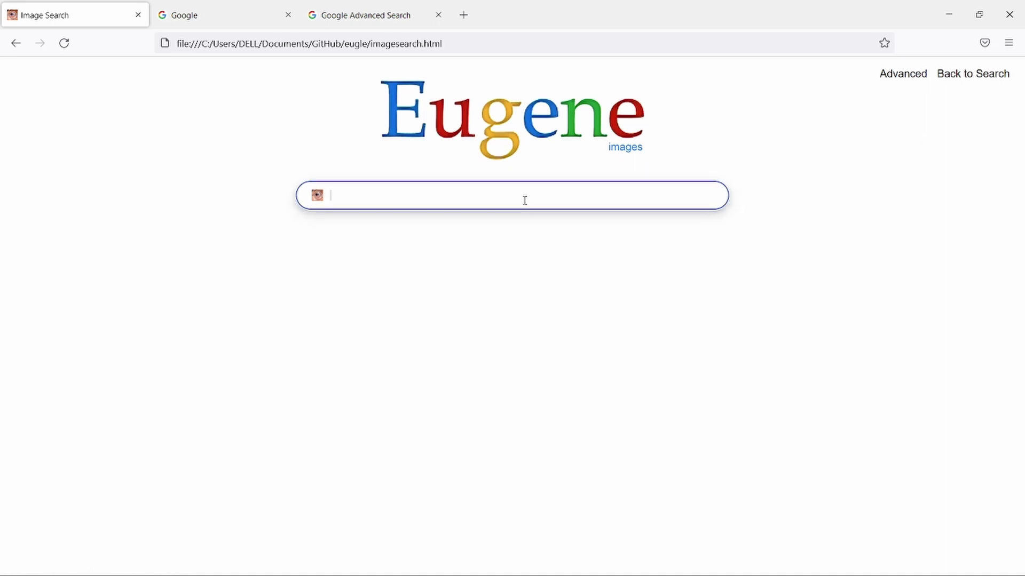
pyautogui.write('connie kendall')
pyautogui.press('Return')
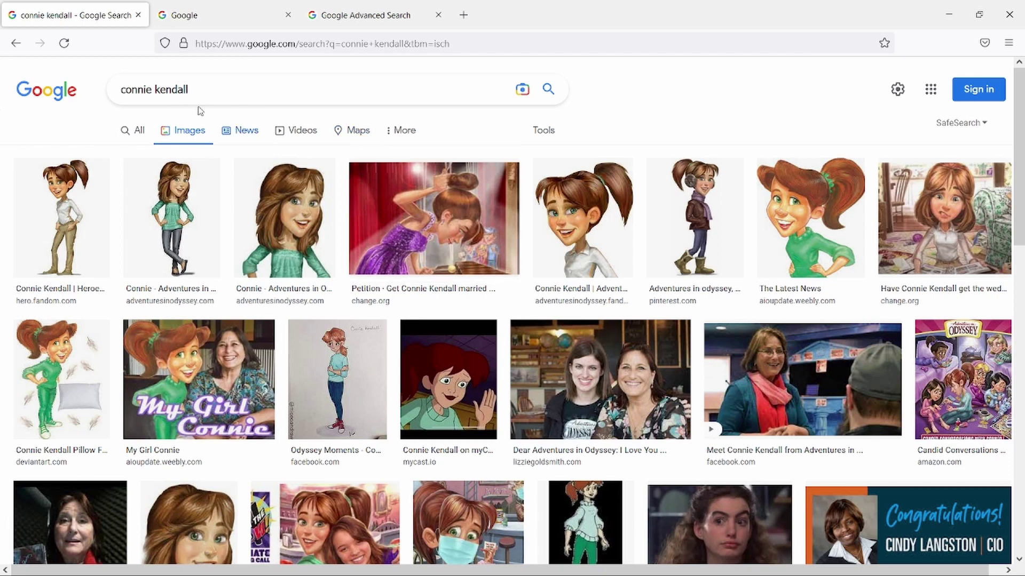
pyautogui.click(16, 43)
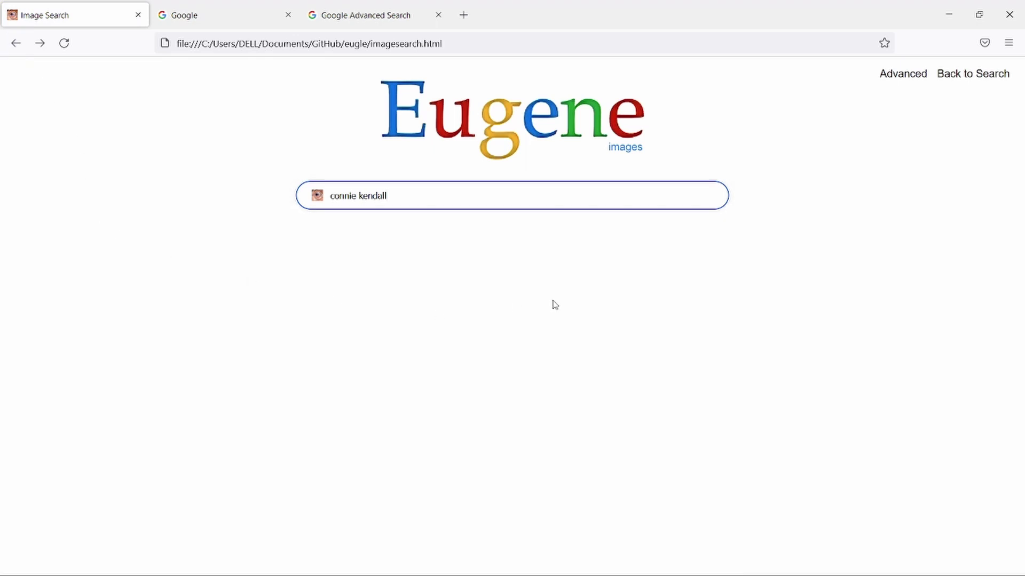
# - Fill Eugene Advanced Search's all-words, exact-phrase, any-words and none-words fields
pyautogui.click(902, 73)
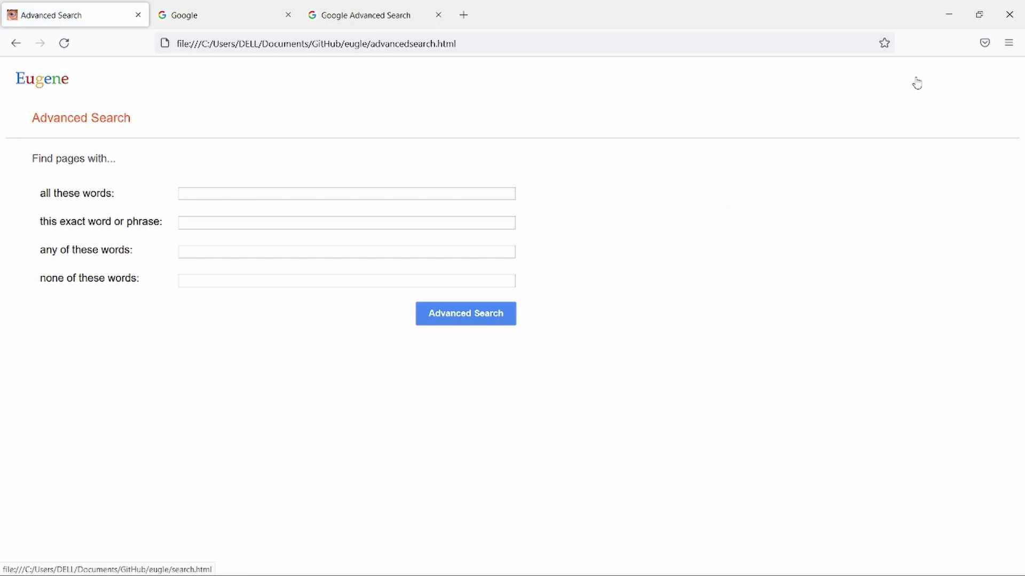
pyautogui.click(429, 194)
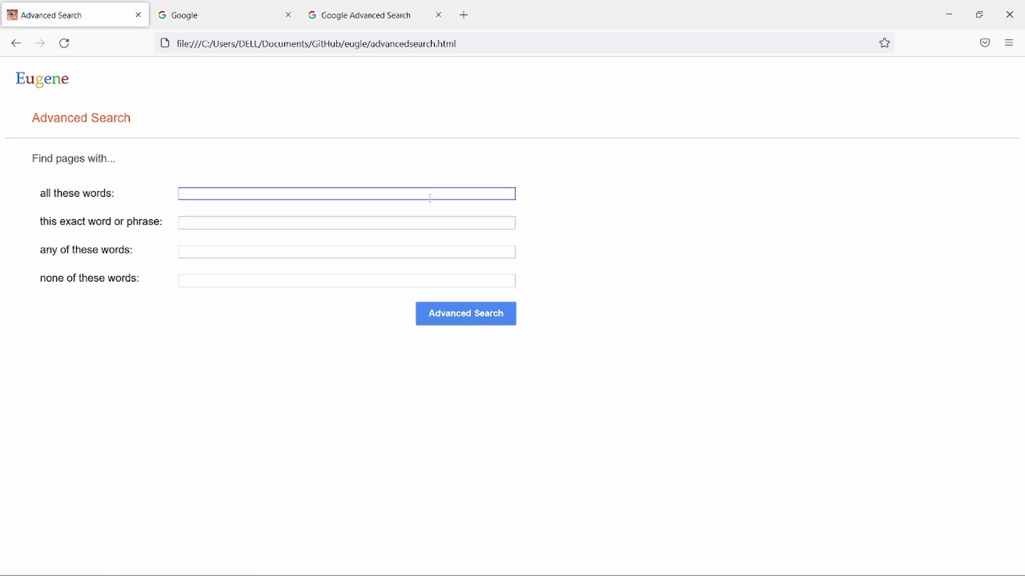
pyautogui.click(429, 197)
pyautogui.write('all')
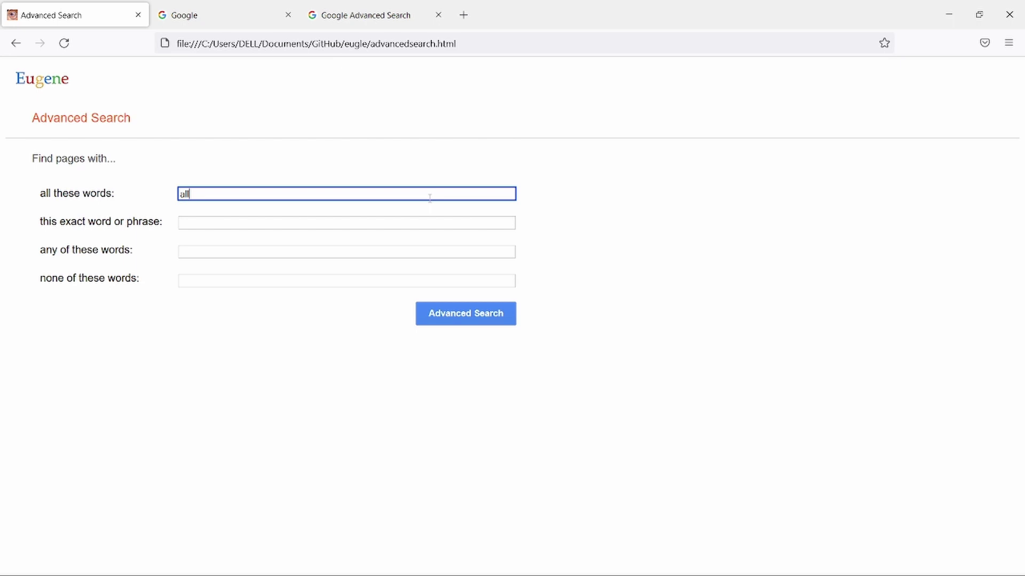
pyautogui.write('these wordss')
pyautogui.press('BackSpace')
pyautogui.press('Tab')
pyautogui.write('this exa')
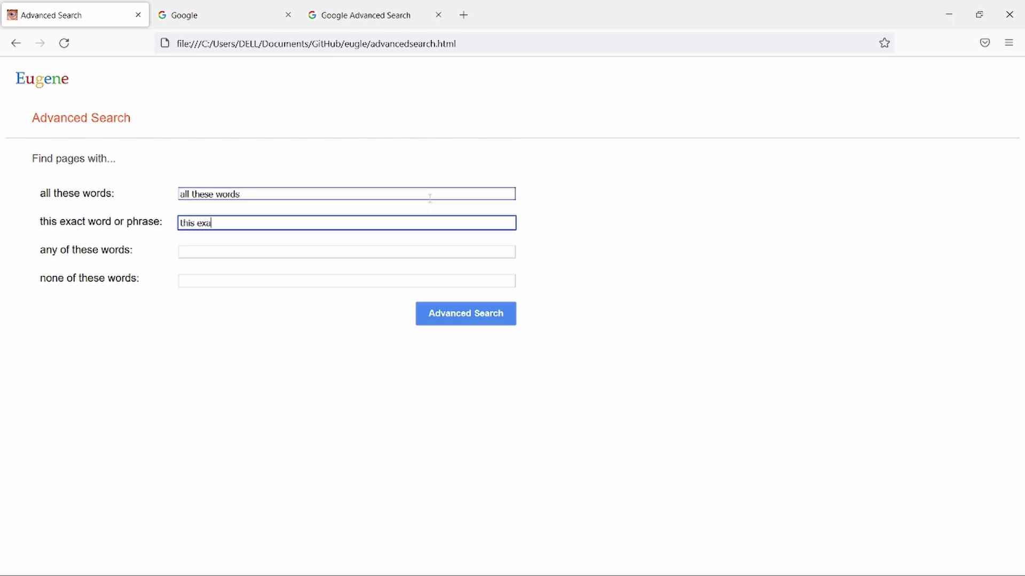
pyautogui.write('wordd')
pyautogui.write(' or phrase')
pyautogui.press('Tab')
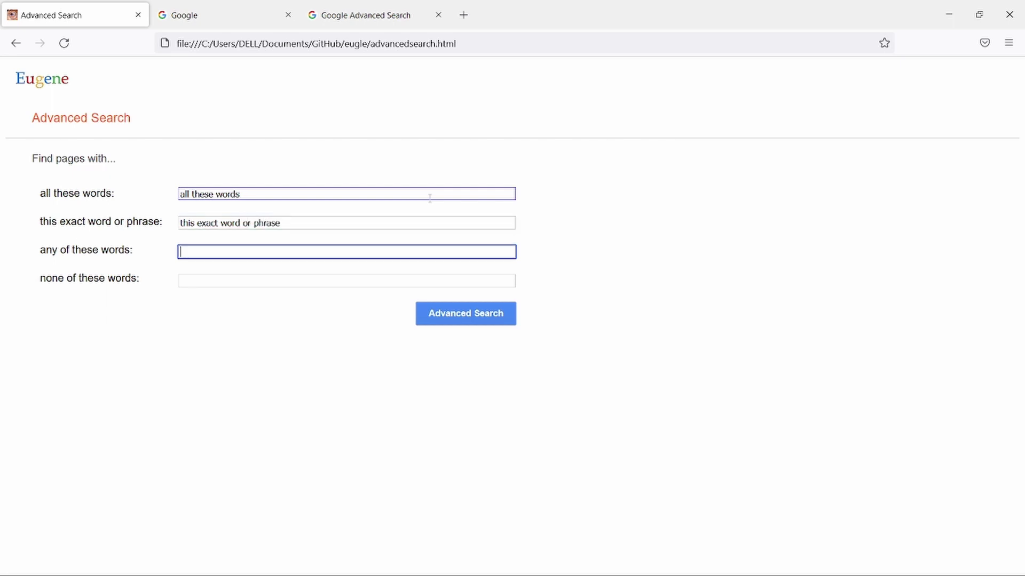
pyautogui.write('any of these words')
pyautogui.press('Tab')
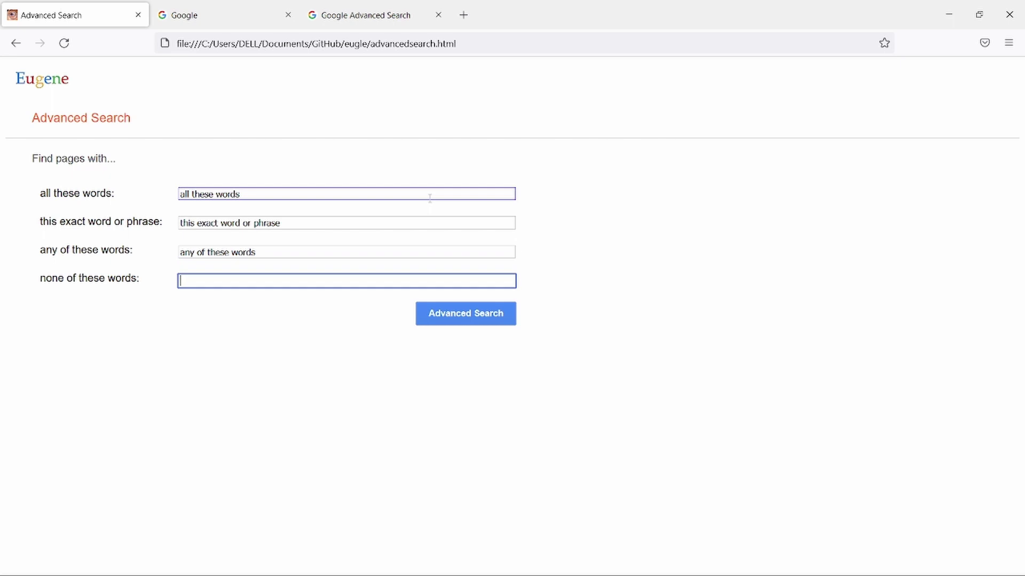
pyautogui.write('none of these words')
# - Submit the advanced search and inspect the combined query in Google's search box
pyautogui.click(477, 314)
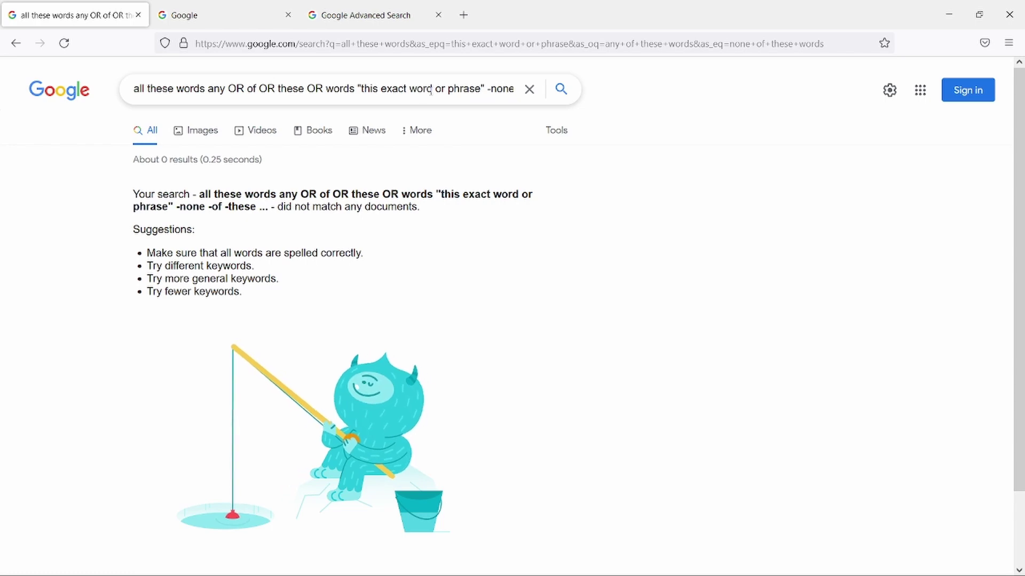
pyautogui.moveTo(359, 88); pyautogui.dragTo(431, 89)
pyautogui.press('Home')
# - Search the same four phrases in Google's Advanced Search, then return to the filled form
pyautogui.click(373, 16)
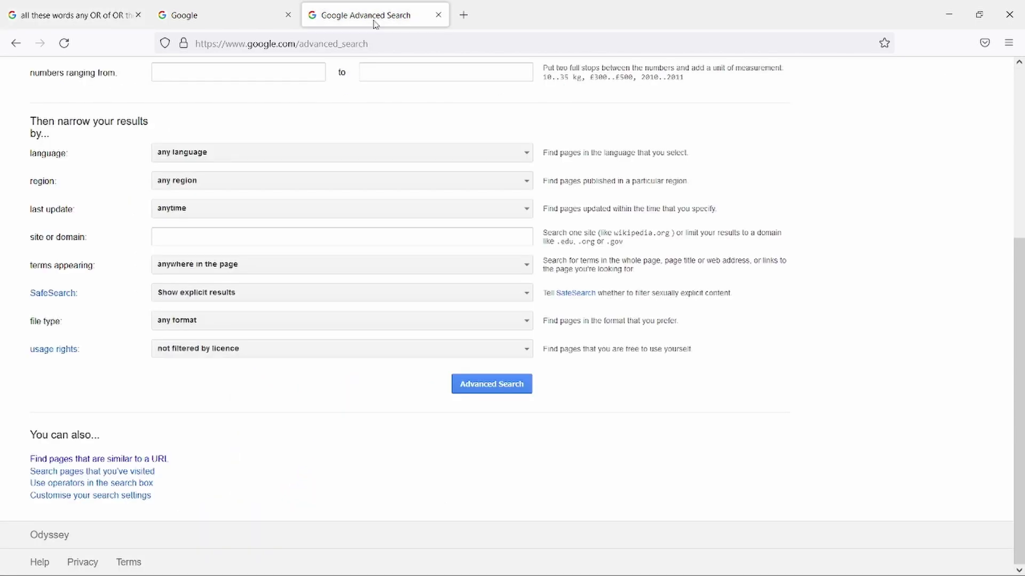
pyautogui.scroll(-3, 308, 296)
pyautogui.scroll(3, 309, 296)
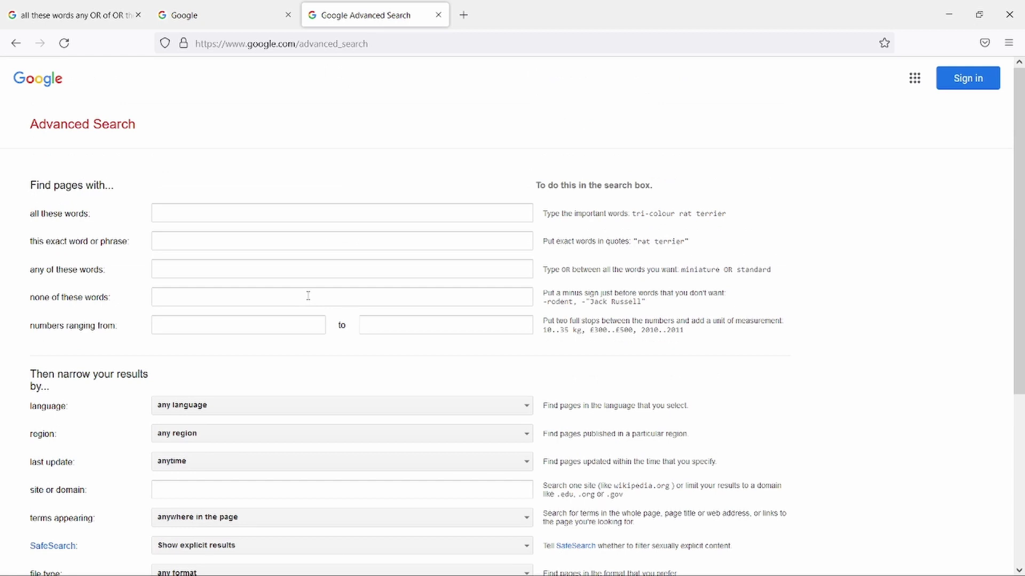
pyautogui.click(223, 215)
pyautogui.write('l these w')
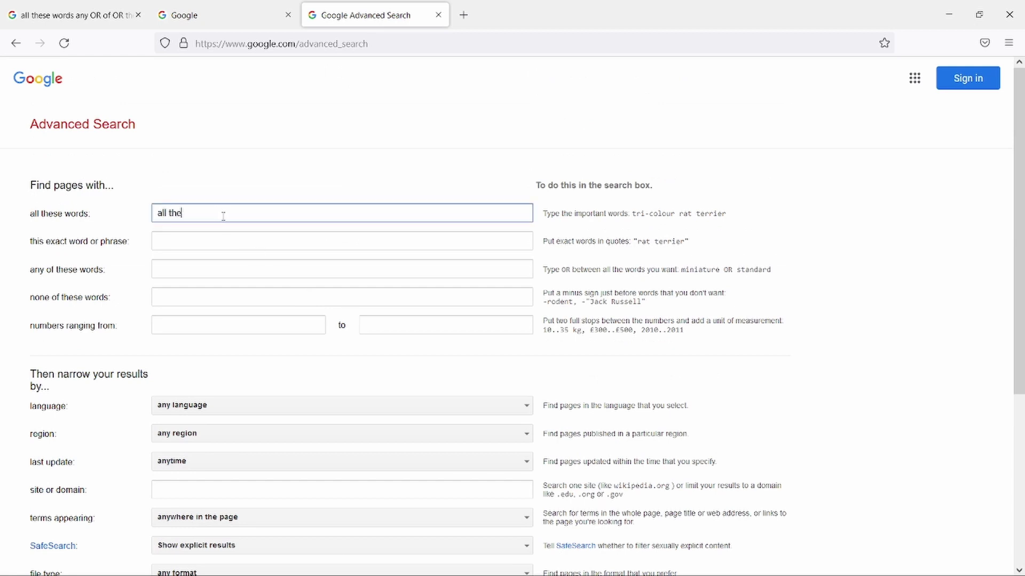
pyautogui.write('ords')
pyautogui.press('Tab')
pyautogui.write('this ex')
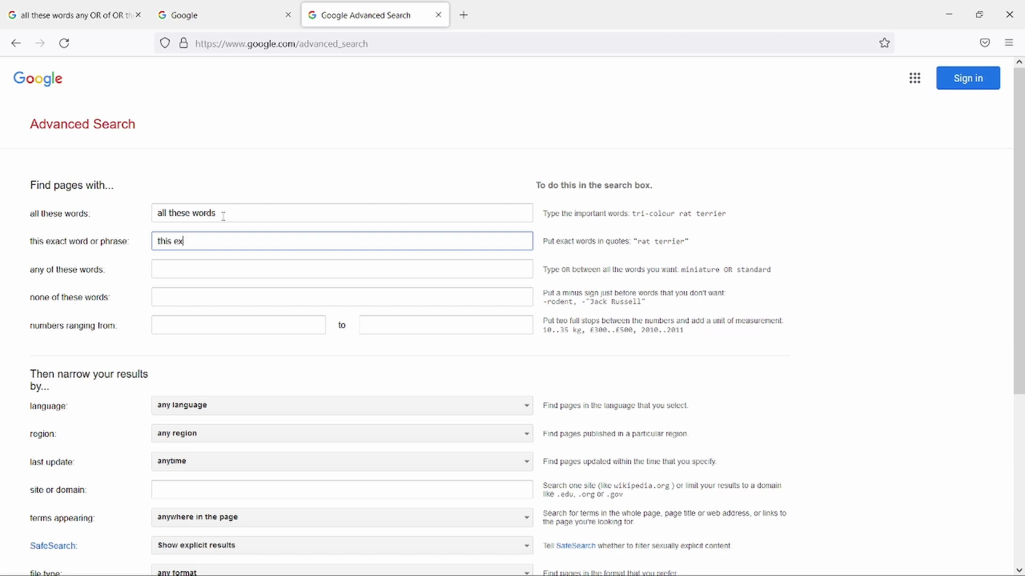
pyautogui.write('act word or ')
pyautogui.write('prh')
pyautogui.press('Tab')
pyautogui.write('any o')
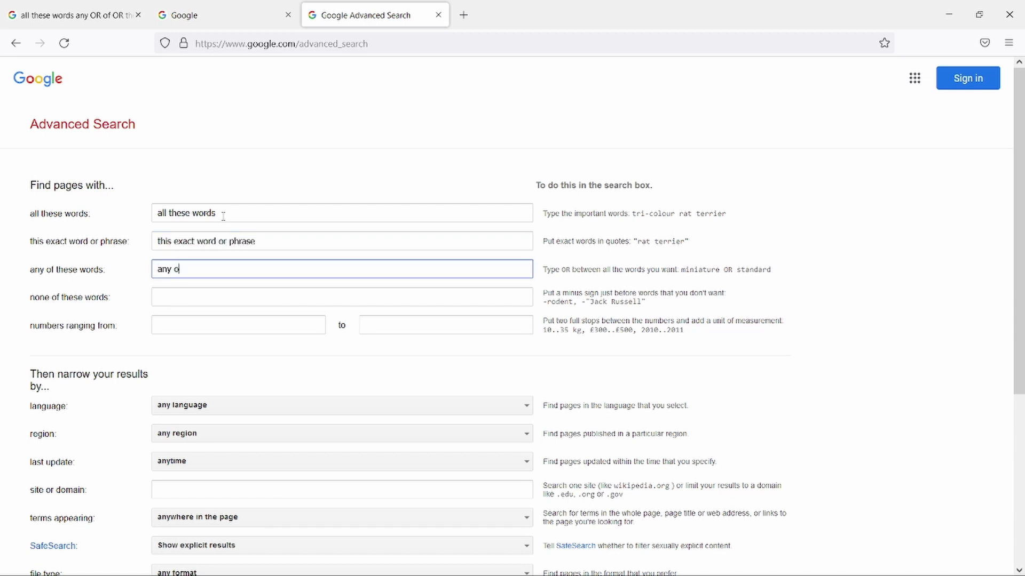
pyautogui.write('f these words')
pyautogui.press('Tab')
pyautogui.write('none')
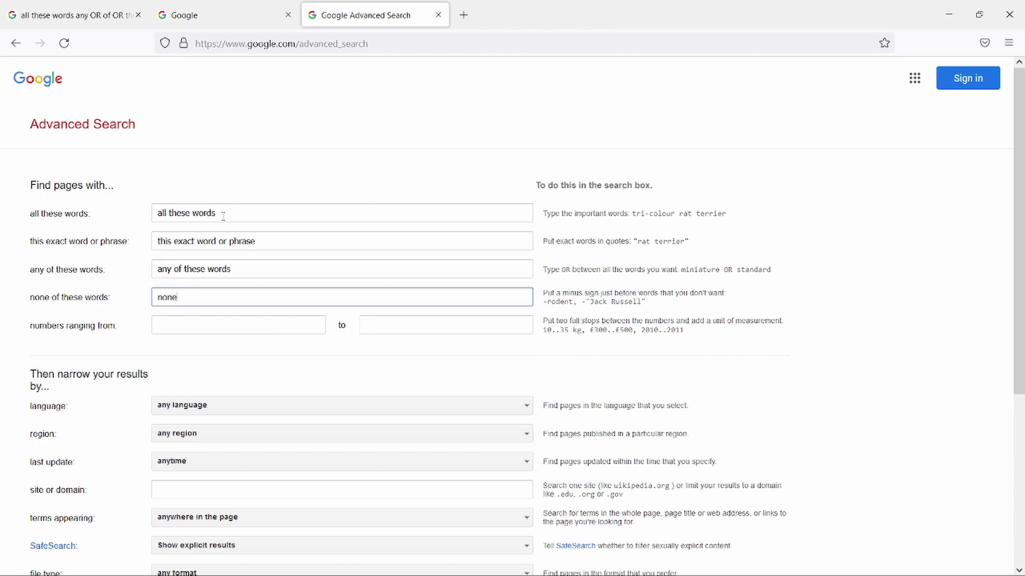
pyautogui.write(' of these words')
pyautogui.scroll(-5, 223, 214)
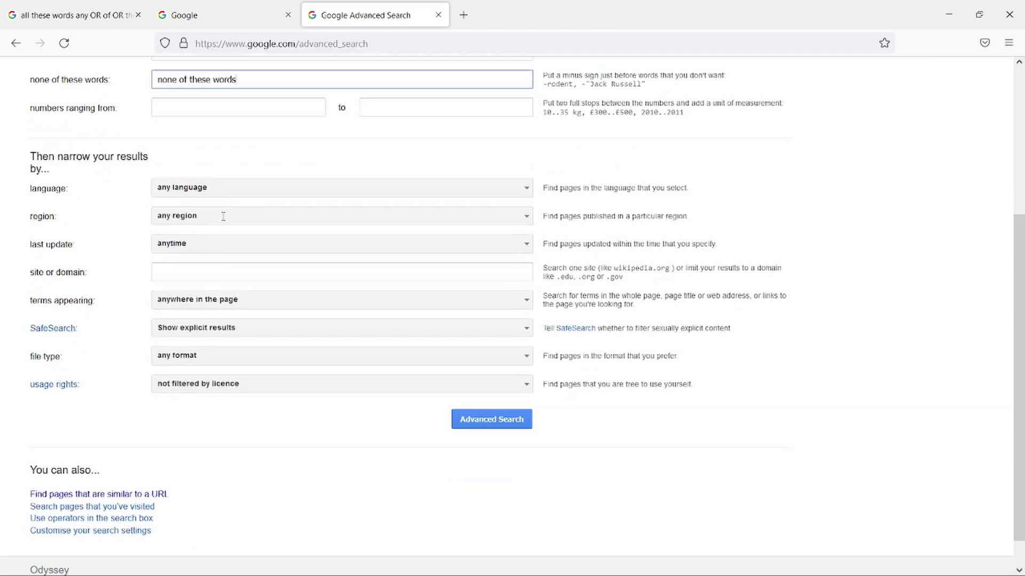
pyautogui.scroll(-1, 240, 240)
pyautogui.click(490, 387)
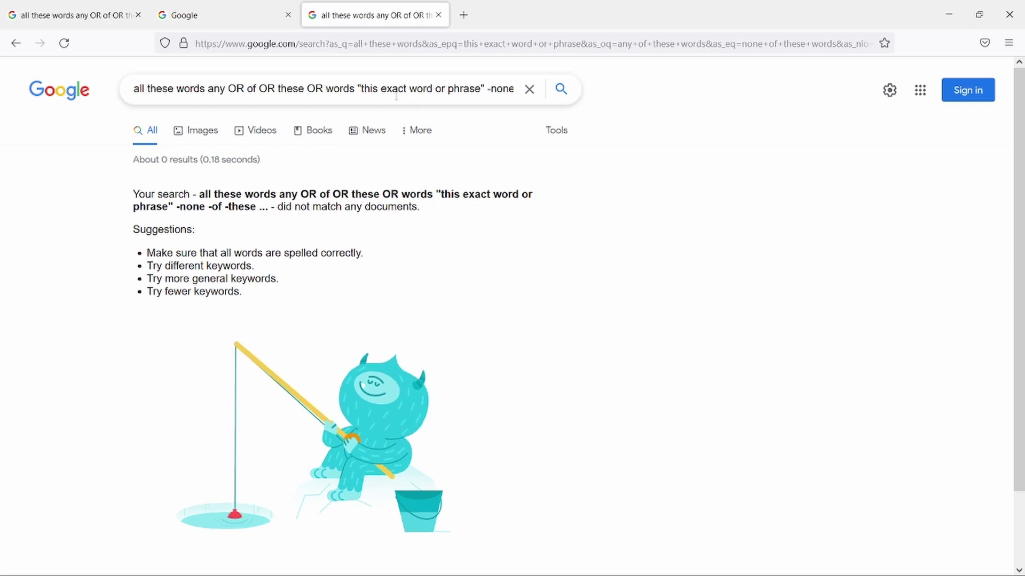
pyautogui.click(15, 42)
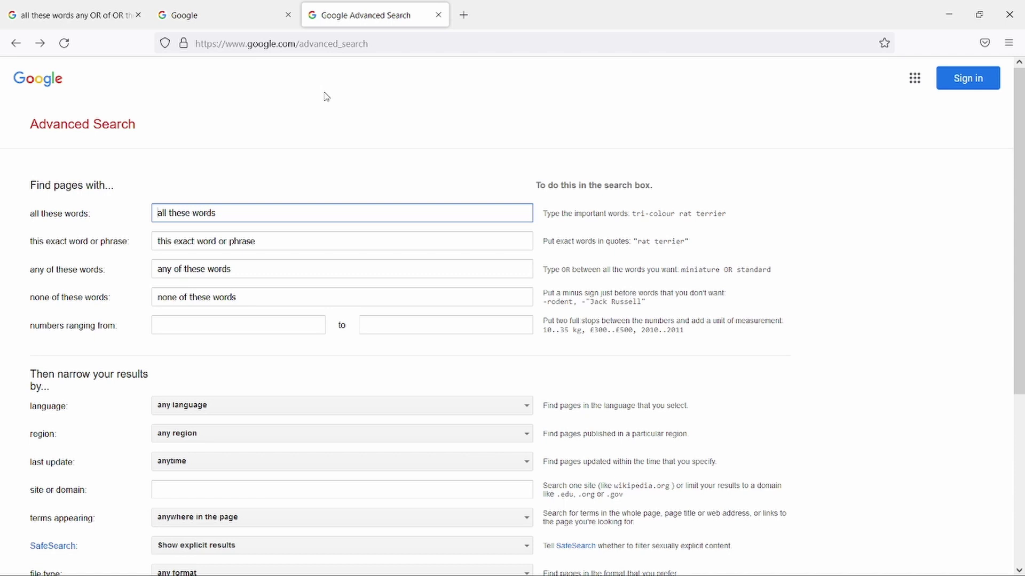
# - Restore the Eugene advanced search in the first tab and drag it to second position
pyautogui.click(272, 16)
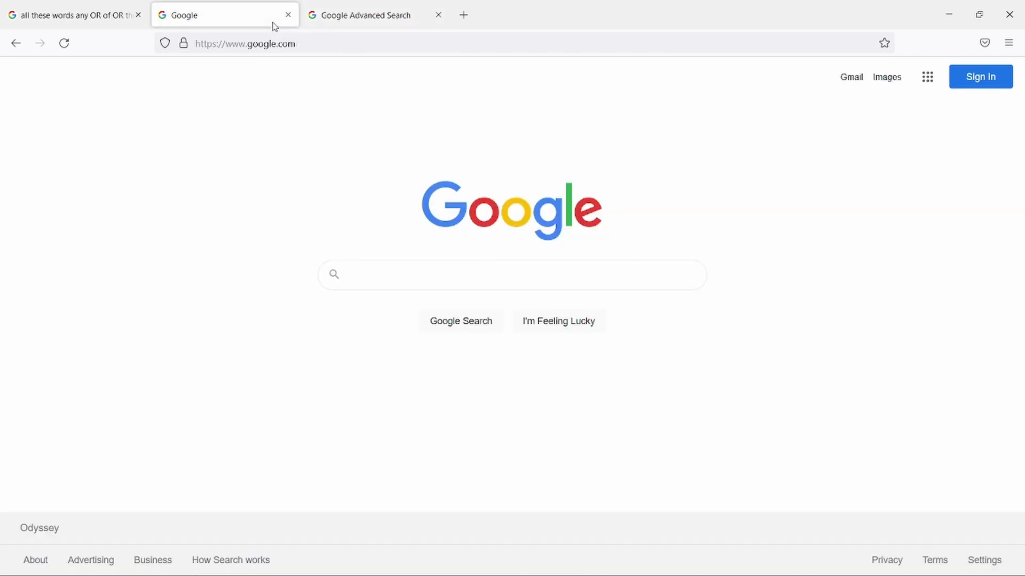
pyautogui.click(48, 15)
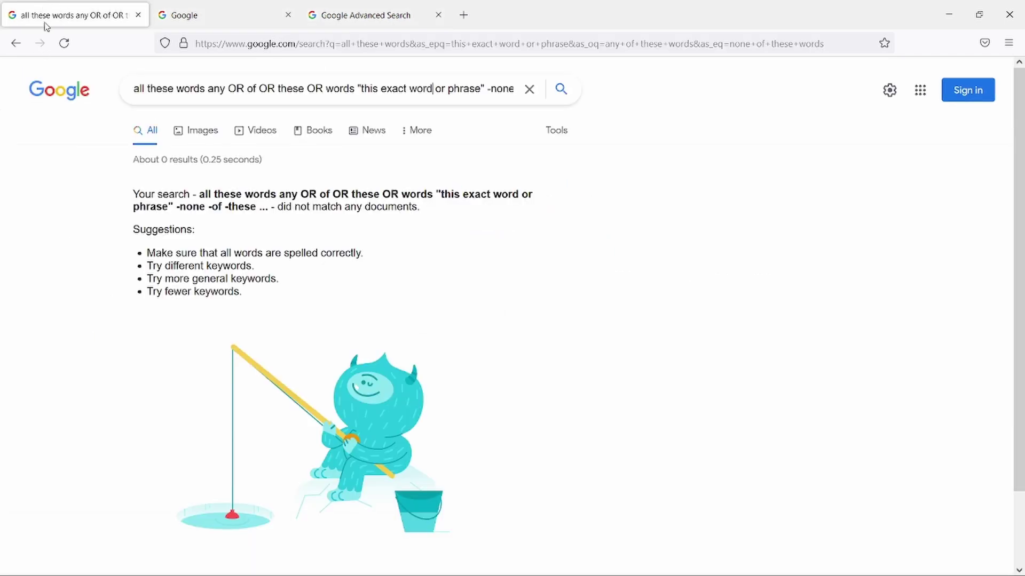
pyautogui.click(16, 42)
pyautogui.moveTo(83, 22); pyautogui.dragTo(195, 16)
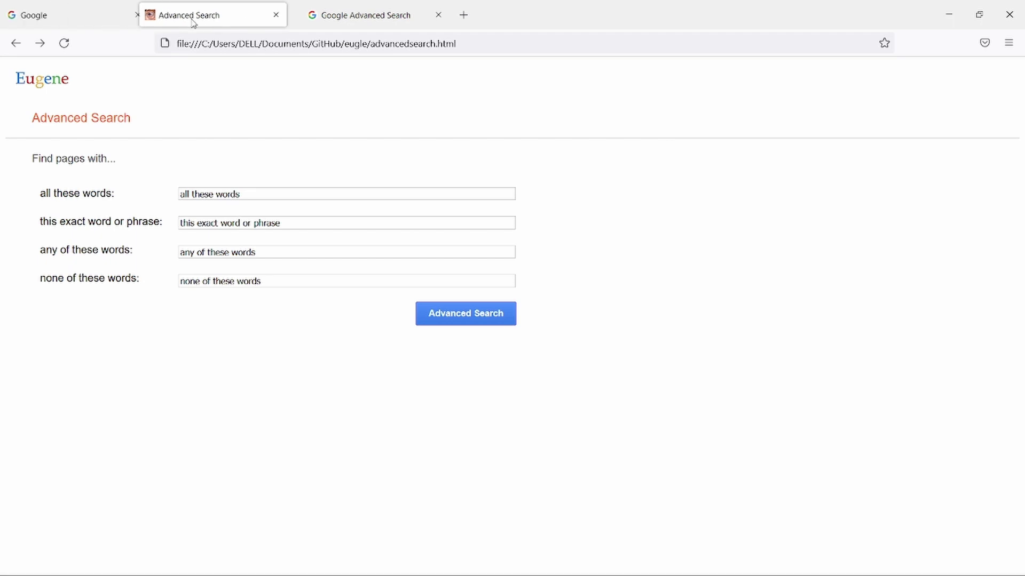
pyautogui.click(369, 15)
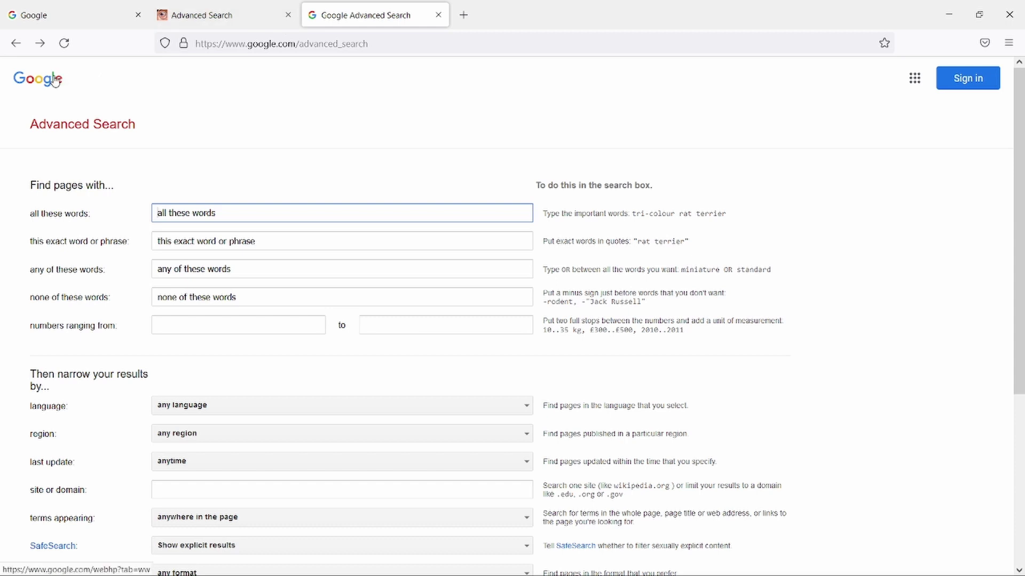
pyautogui.click(200, 14)
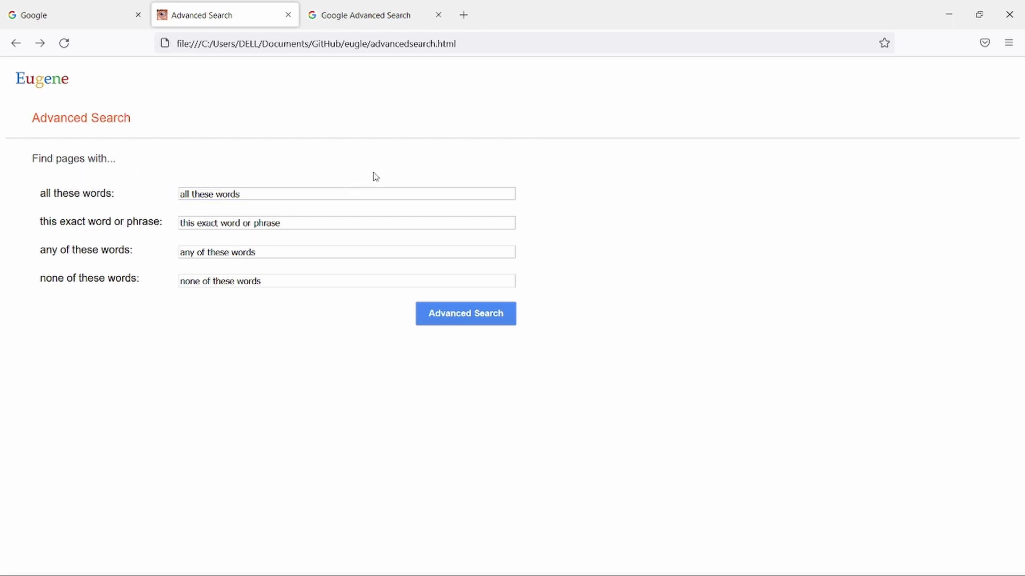
# - Compare the all-words and exact-phrase fields on the Eugene and Google advanced forms
pyautogui.click(428, 197)
pyautogui.click(444, 222)
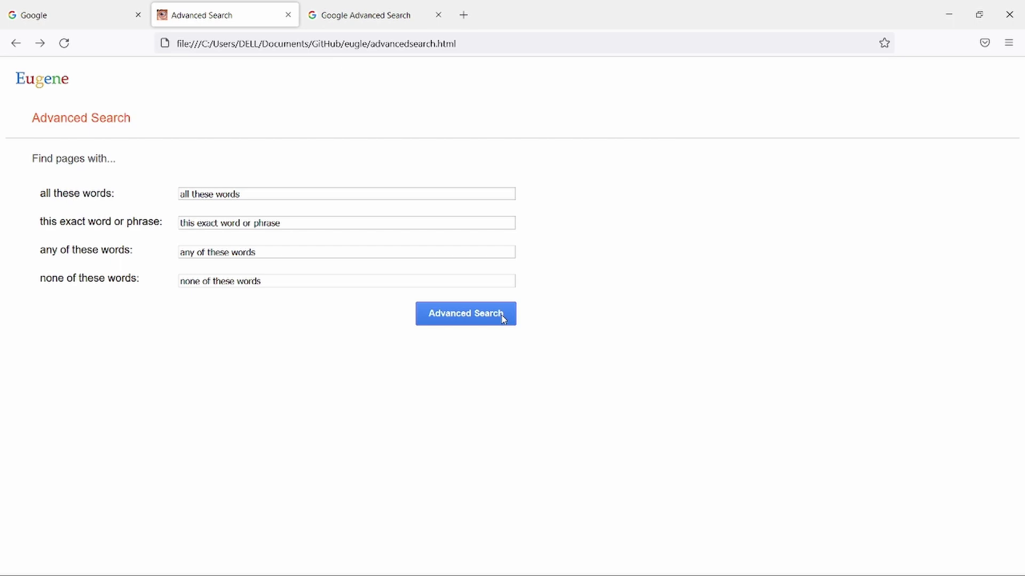
pyautogui.click(377, 15)
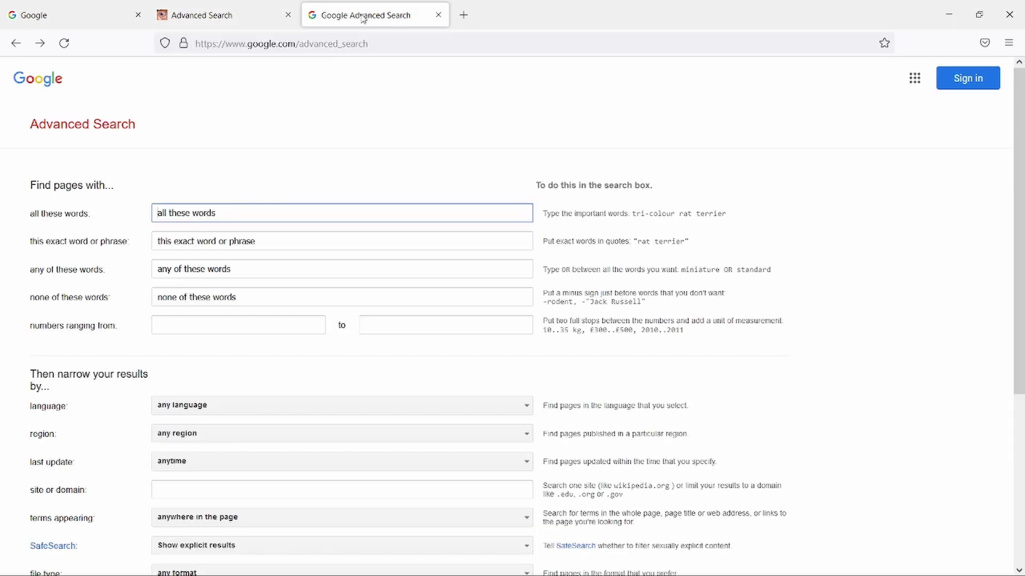
pyautogui.click(509, 240)
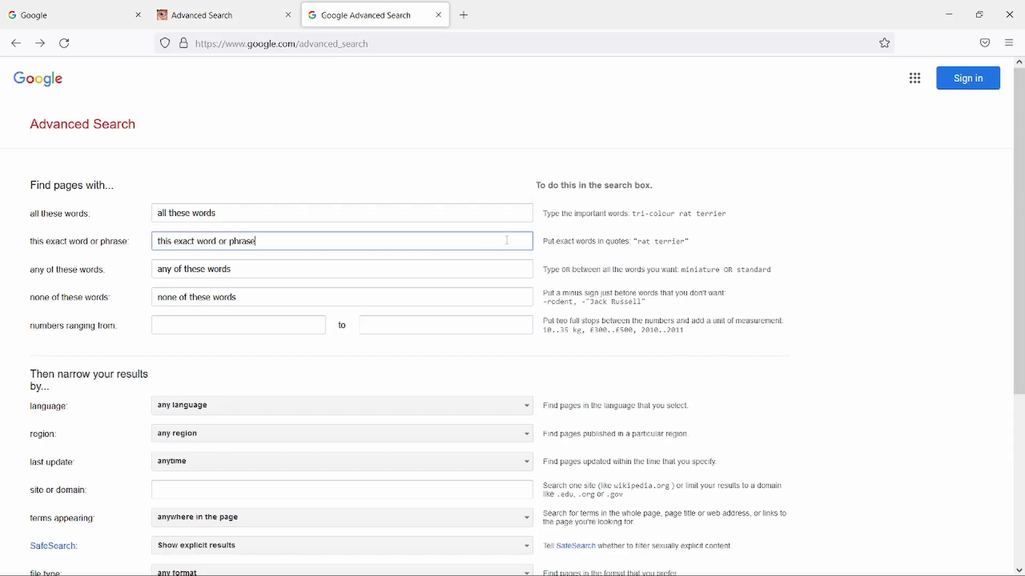
pyautogui.scroll(-5, 581, 298)
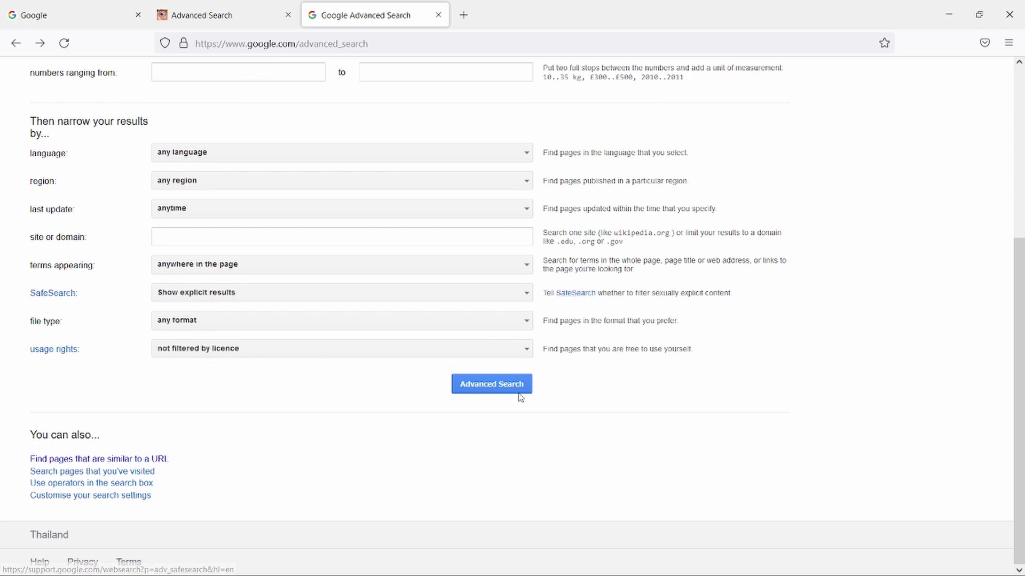
pyautogui.scroll(5, 561, 376)
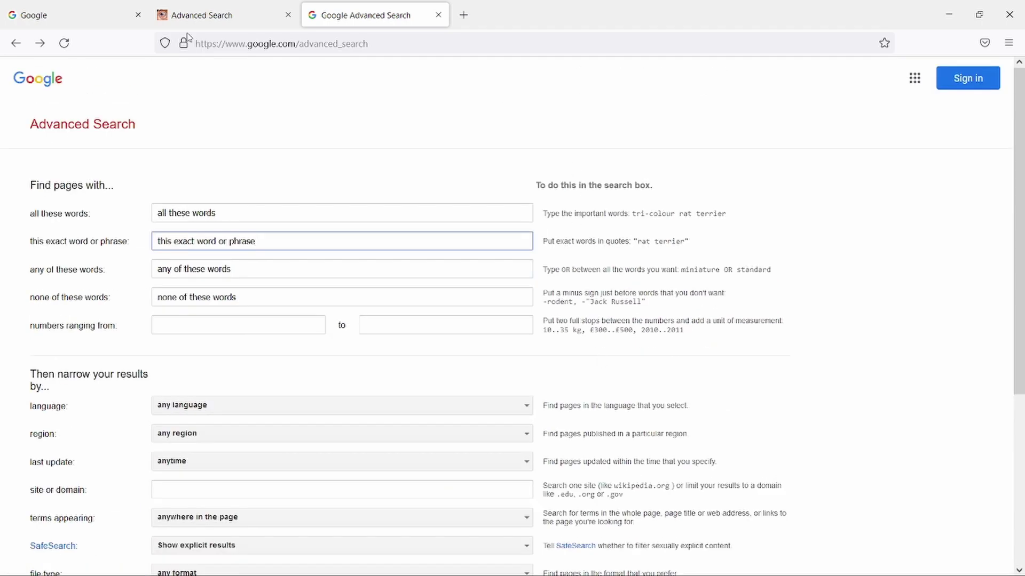
pyautogui.click(188, 15)
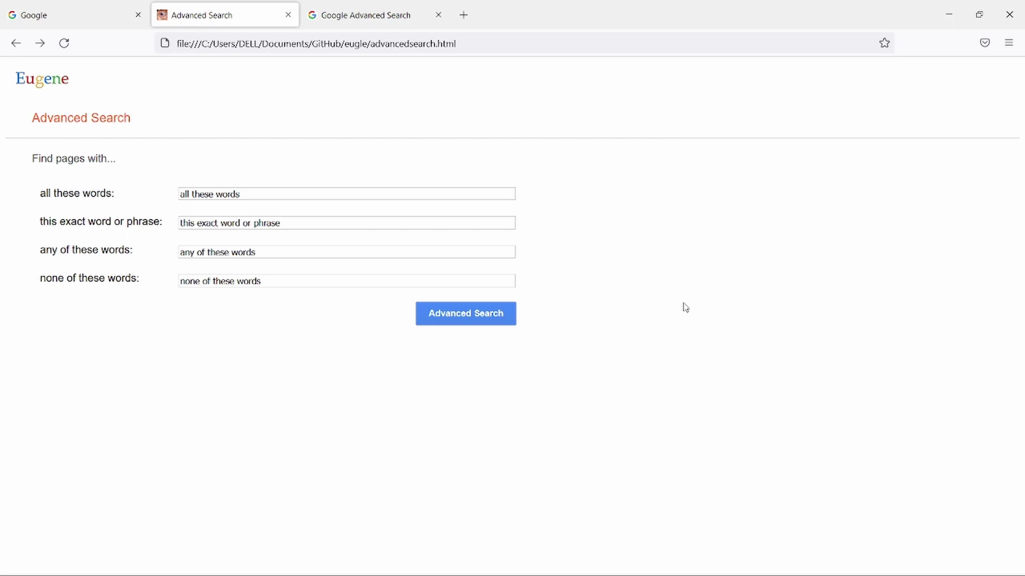
# - Load eugle.netlify.app in a new browser tab
pyautogui.hotkey('ctrl', 't')
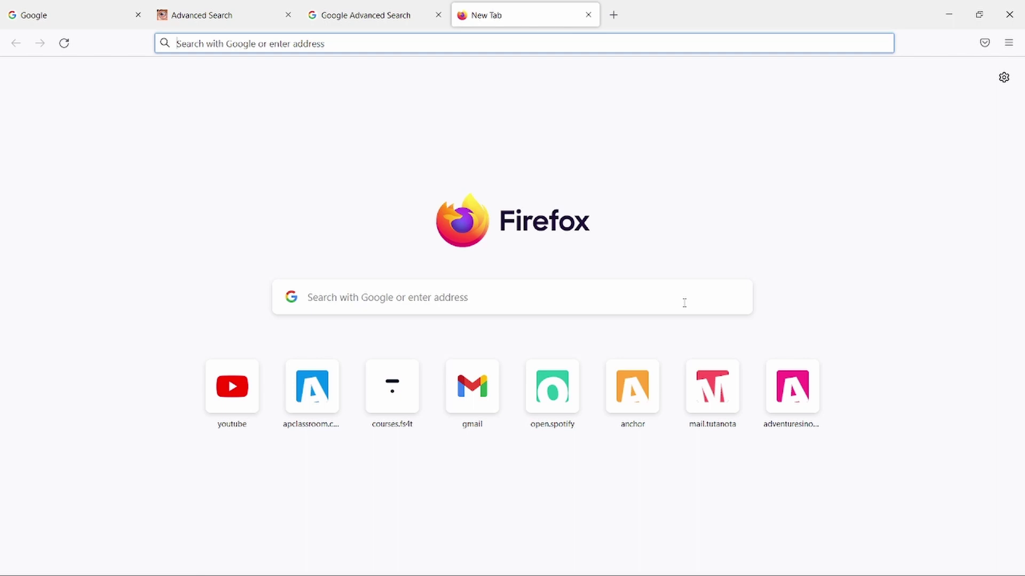
pyautogui.write('eugle.netlify.a')
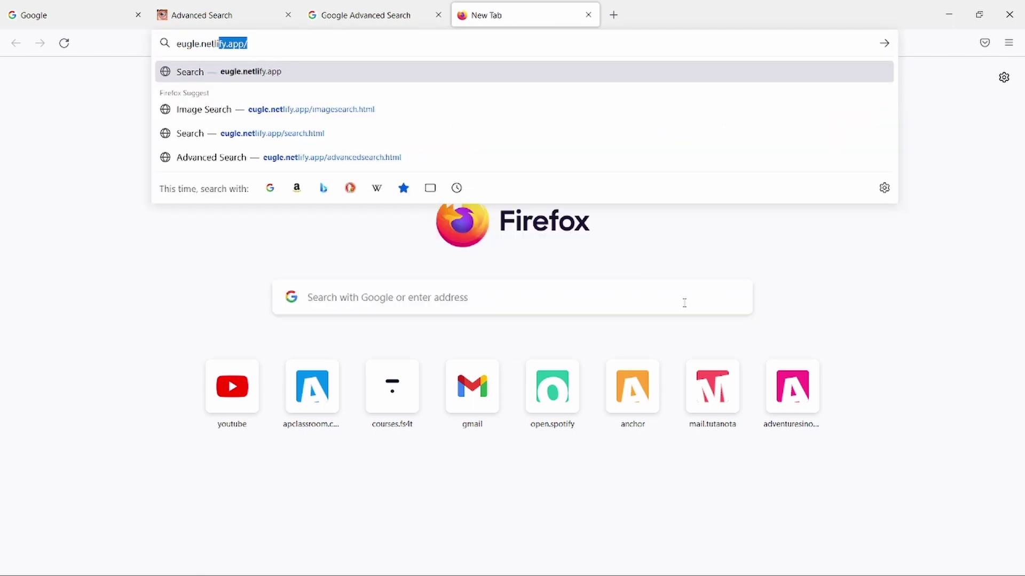
pyautogui.write('pp')
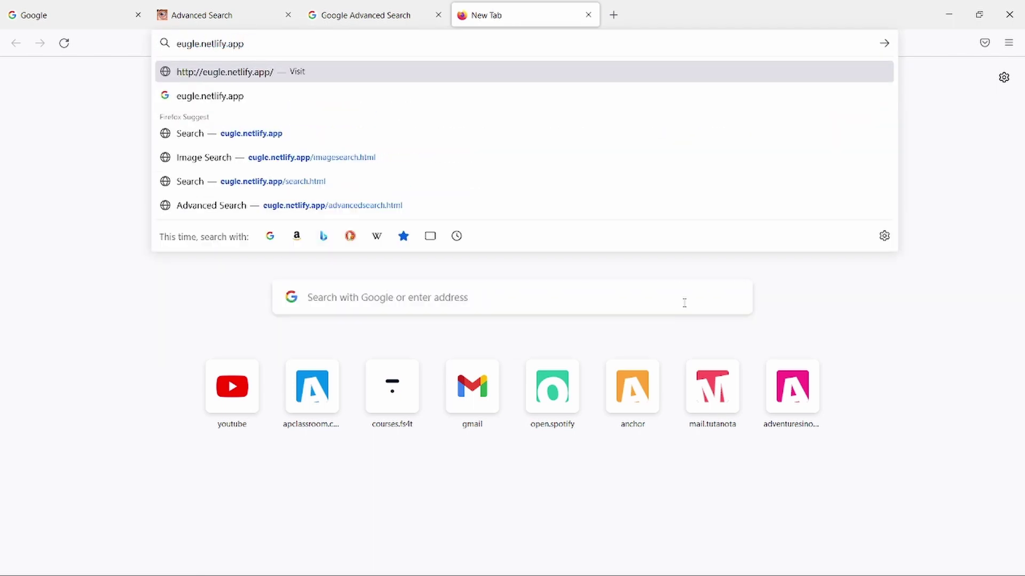
pyautogui.press('Return')
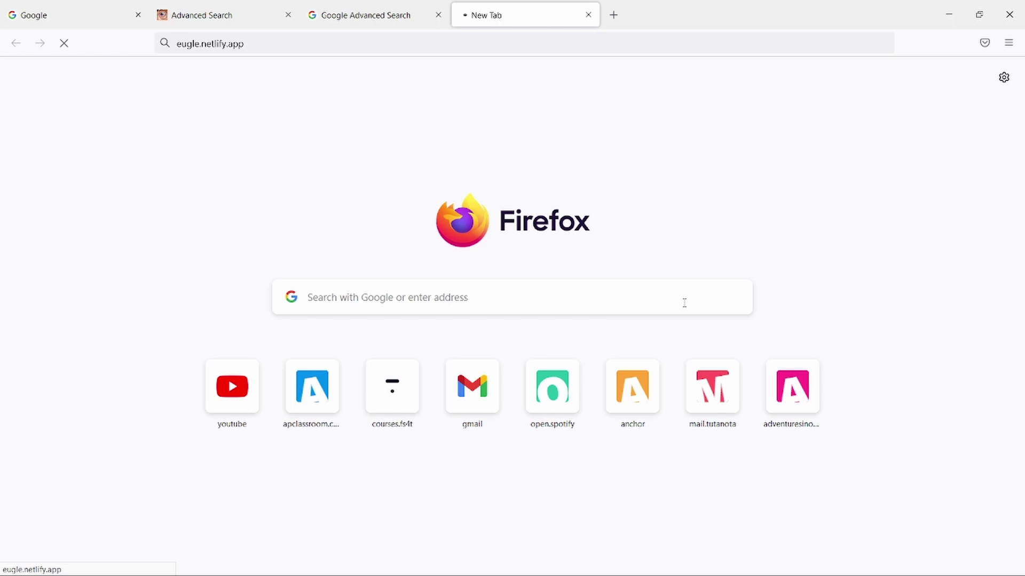